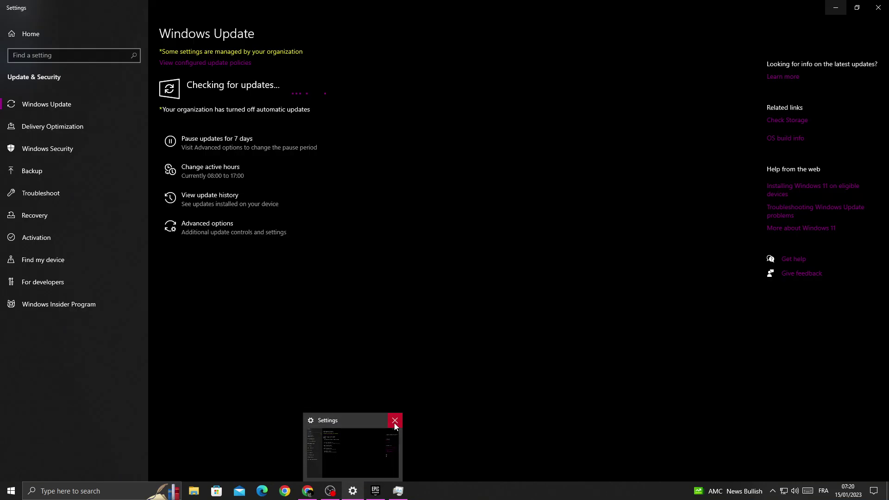
# Step: Close Settings and the leftover Task Manager, and minimize the Epic Games Launcher
pyautogui.moveTo(353, 491)
pyautogui.click(395, 421)
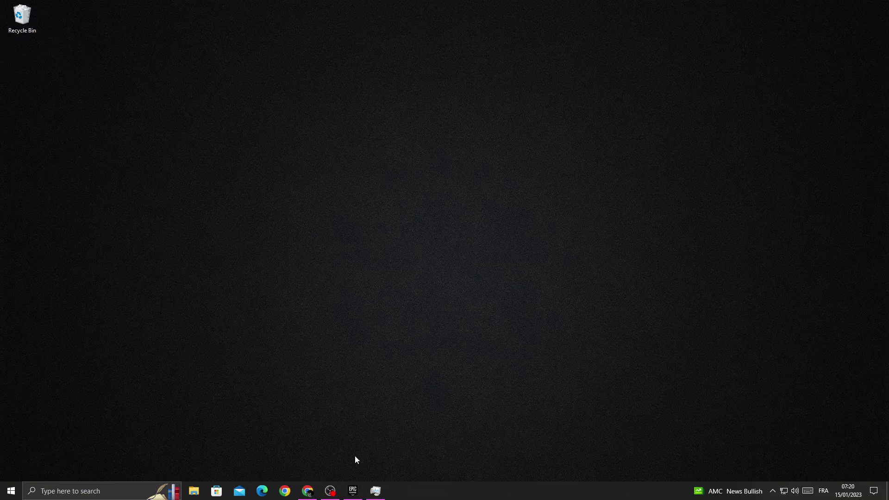
pyautogui.click(353, 490)
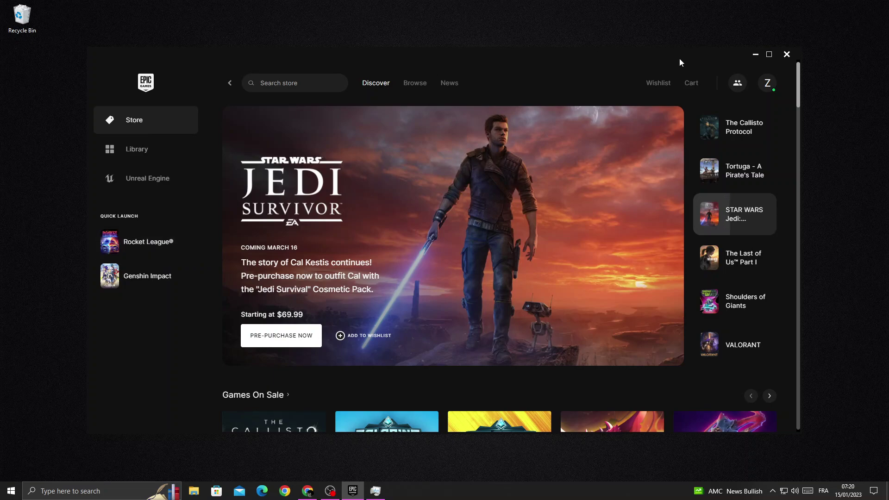
pyautogui.click(755, 55)
pyautogui.click(379, 495)
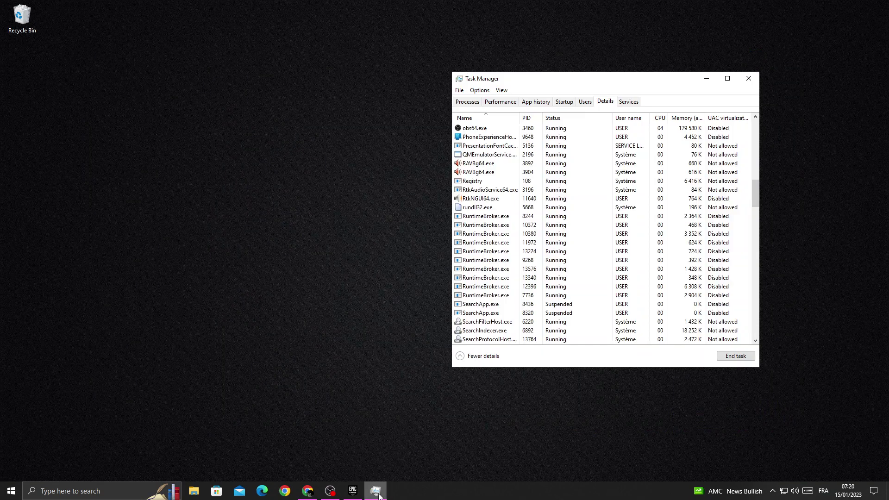
pyautogui.click(750, 75)
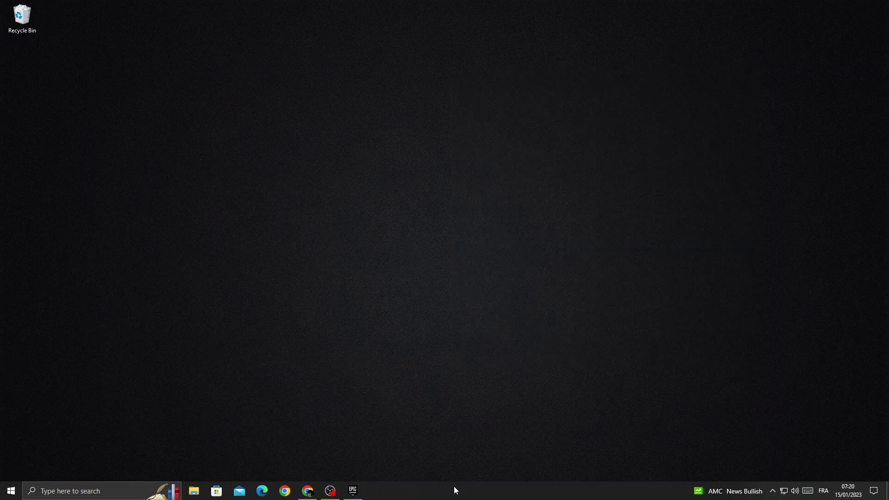
# Step: Open Task Manager from the taskbar menu, show the Details tab, and move the window lower
pyautogui.rightClick(455, 493)
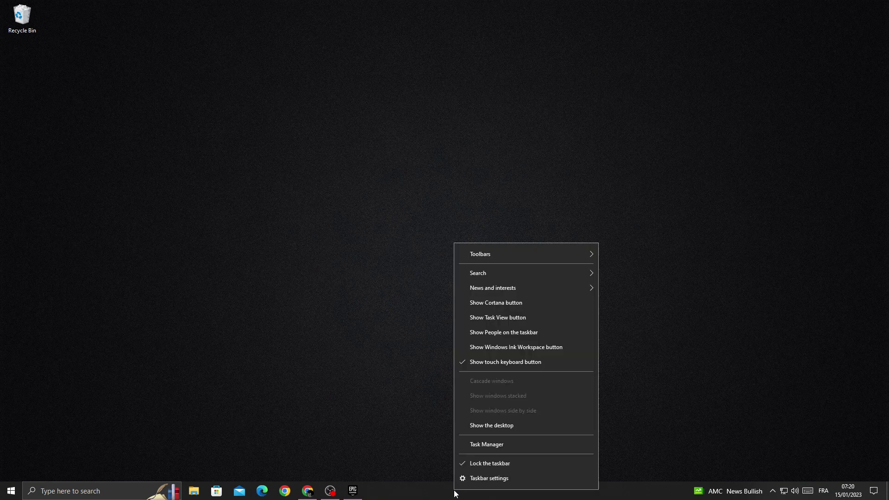
pyautogui.click(507, 447)
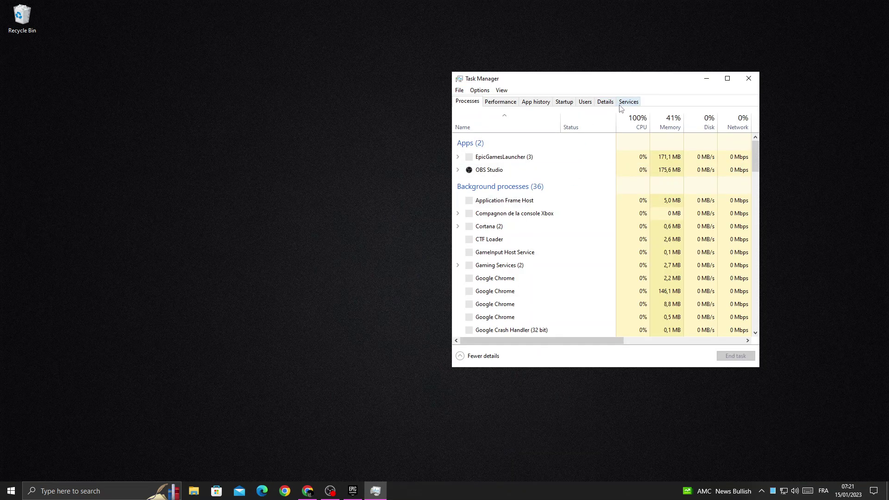
pyautogui.click(605, 101)
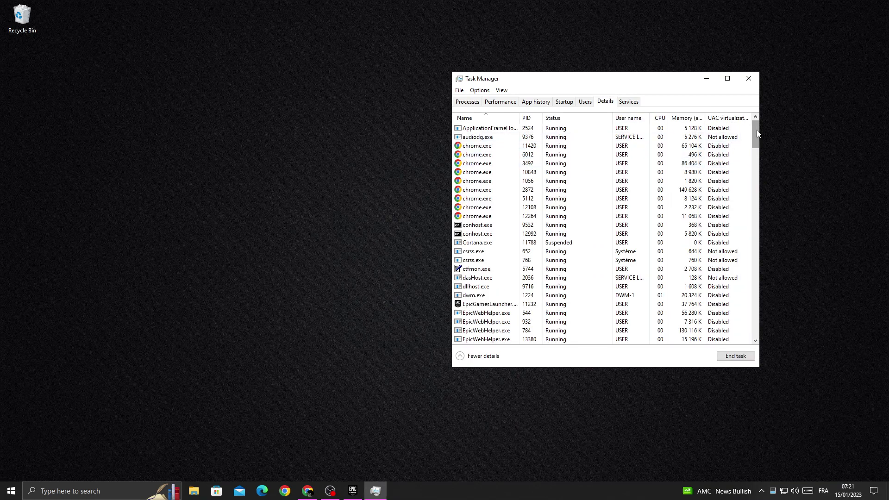
pyautogui.moveTo(757, 137); pyautogui.dragTo(760, 195)
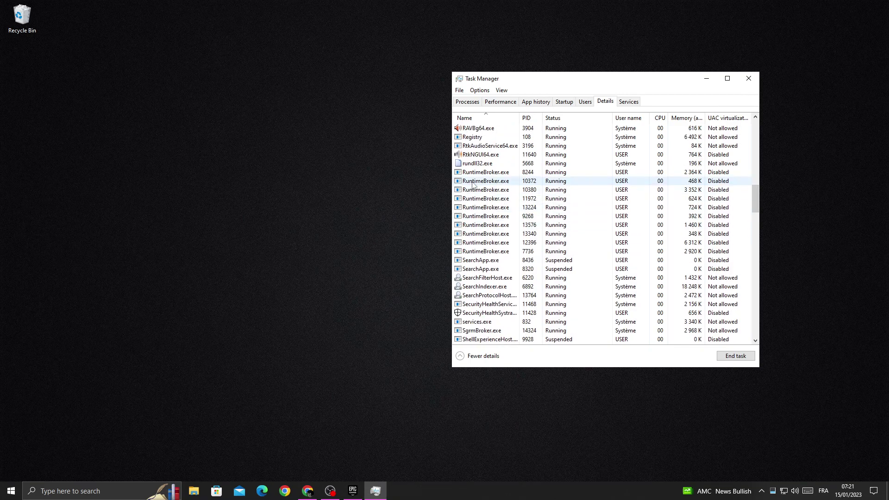
pyautogui.moveTo(759, 196); pyautogui.dragTo(754, 188)
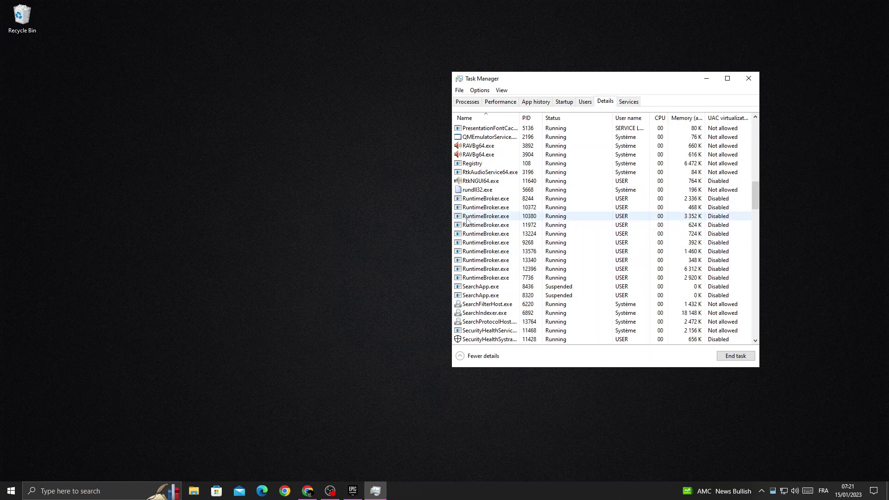
pyautogui.moveTo(639, 84); pyautogui.dragTo(648, 113)
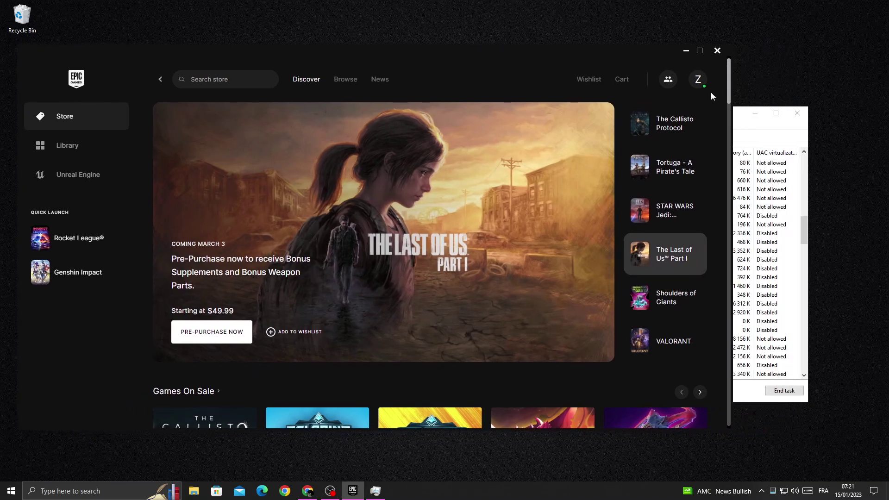
# Step: Launch Rocket League from the Epic Games Launcher and return to a slightly shorter Task Manager
pyautogui.click(741, 117)
pyautogui.moveTo(672, 107); pyautogui.dragTo(672, 117)
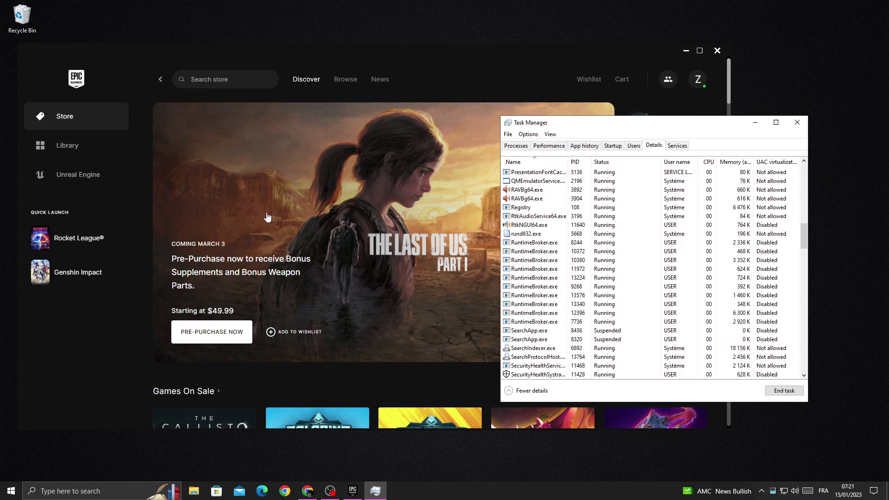
pyautogui.click(118, 236)
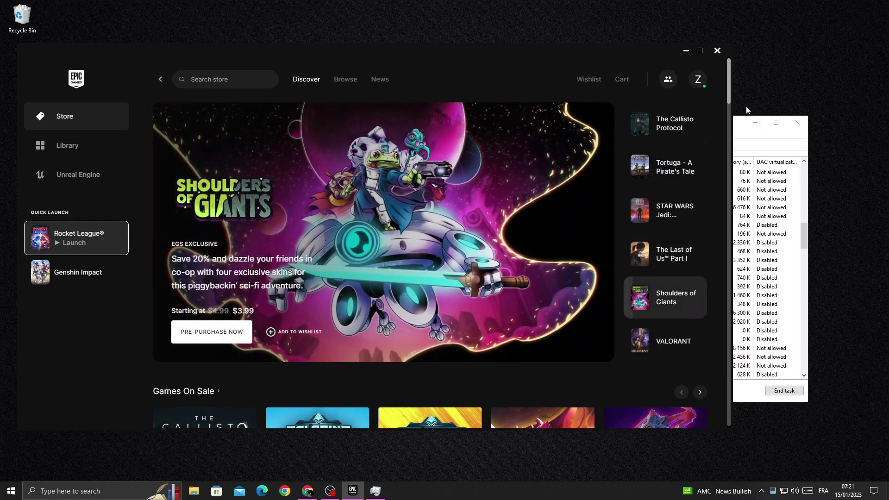
pyautogui.click(738, 117)
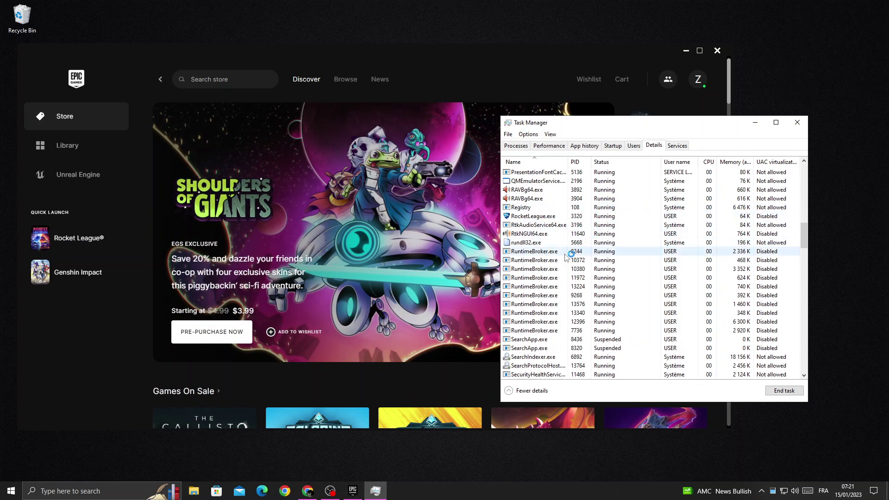
# Step: Set RocketLeague.exe's priority to High and confirm the change
pyautogui.rightClick(541, 218)
pyautogui.moveTo(562, 258)
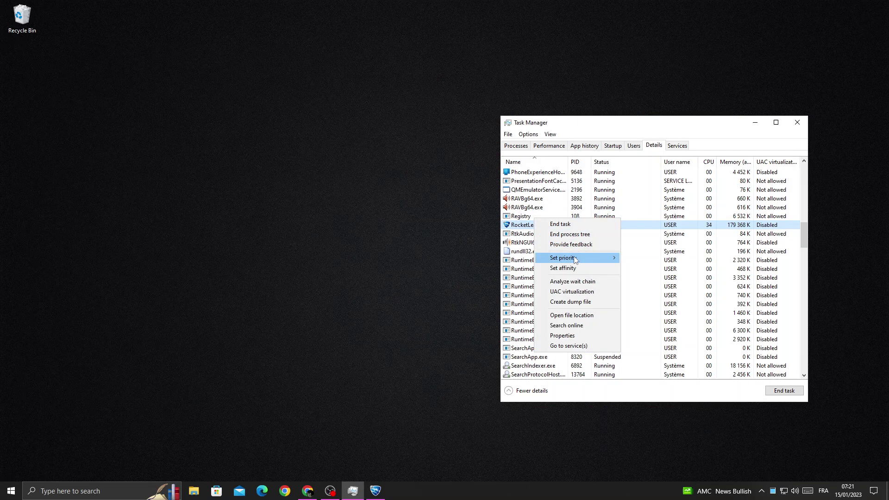
pyautogui.click(640, 268)
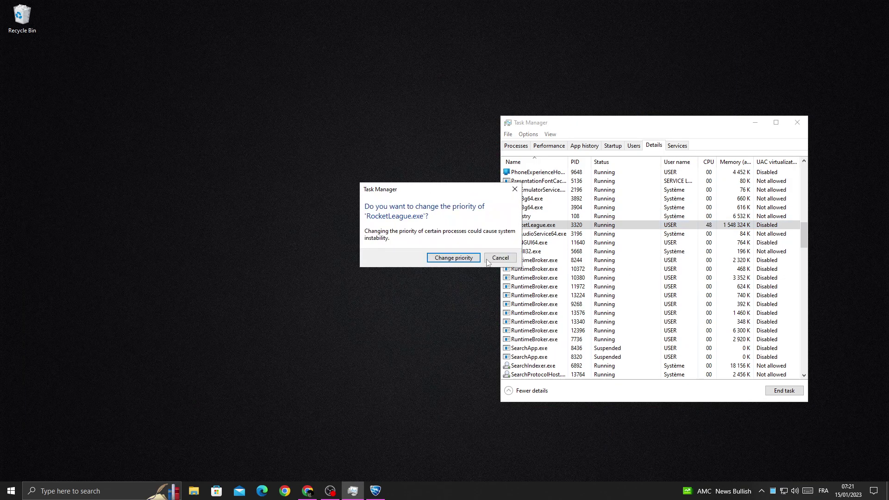
pyautogui.click(461, 260)
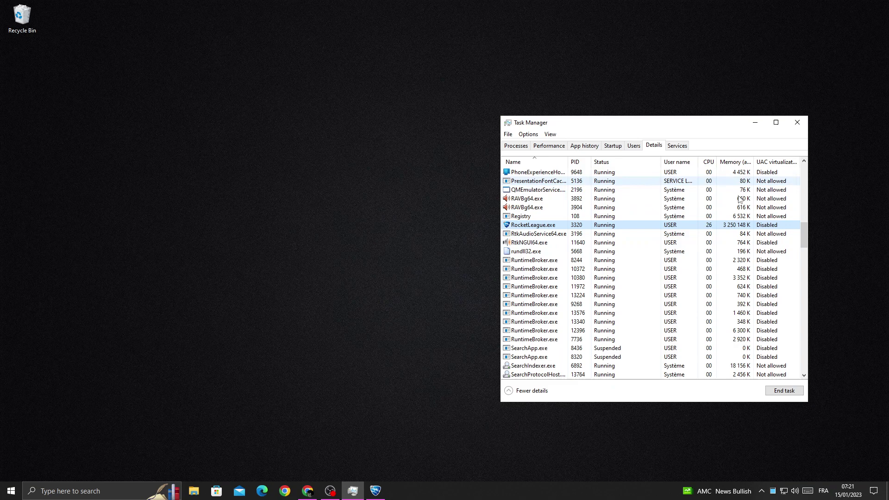